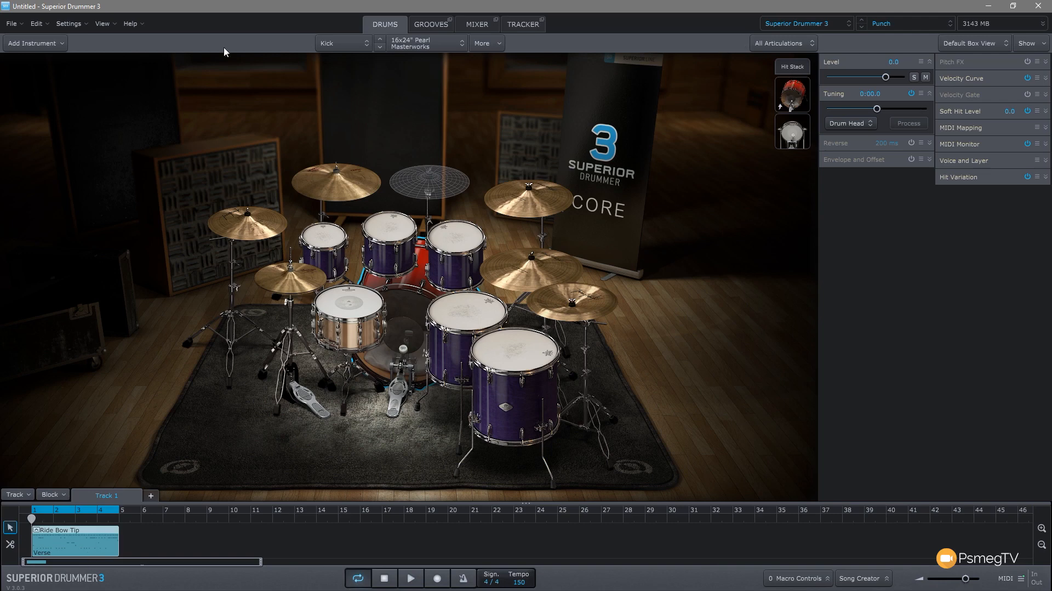
- Play the Ride Bow Tip groove on the full kit and stop playback
click(413, 581)
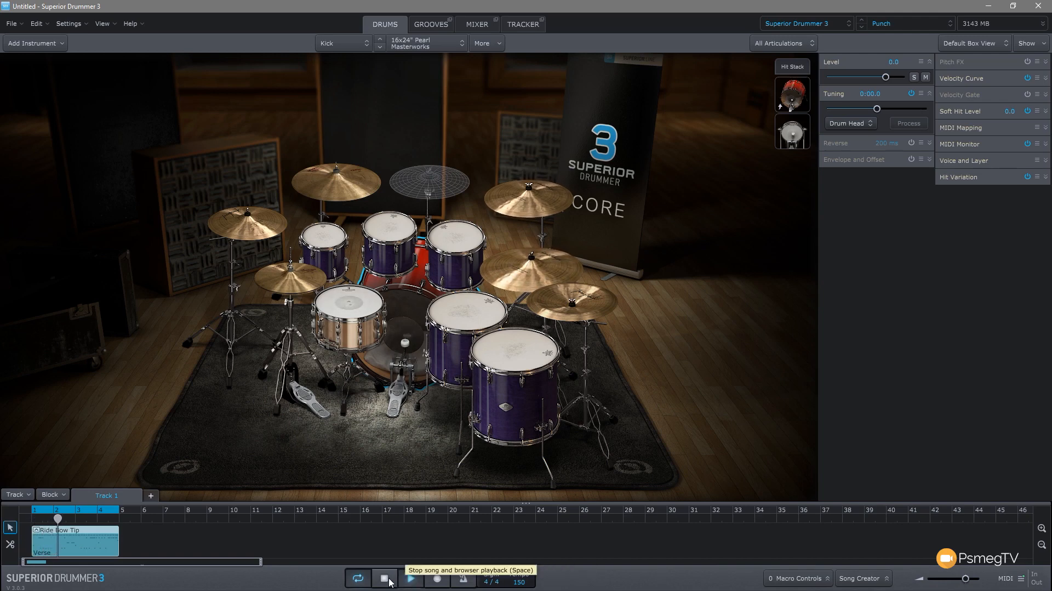
click(391, 580)
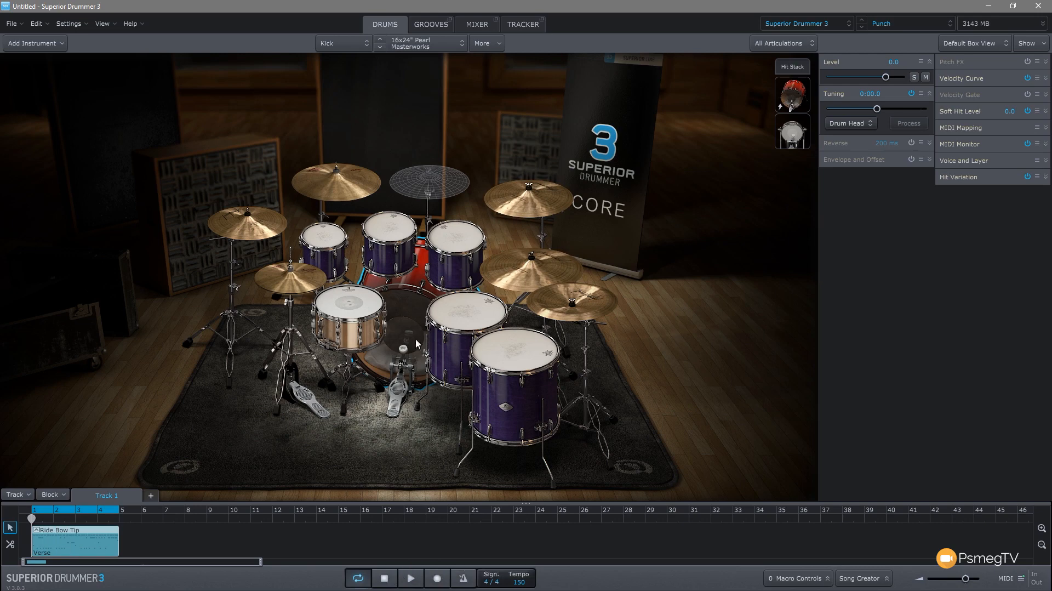
- Show the mixer and select rack tom and floor tom channels in turn, ending with Floortom 2, to examine their bleed settings
click(478, 25)
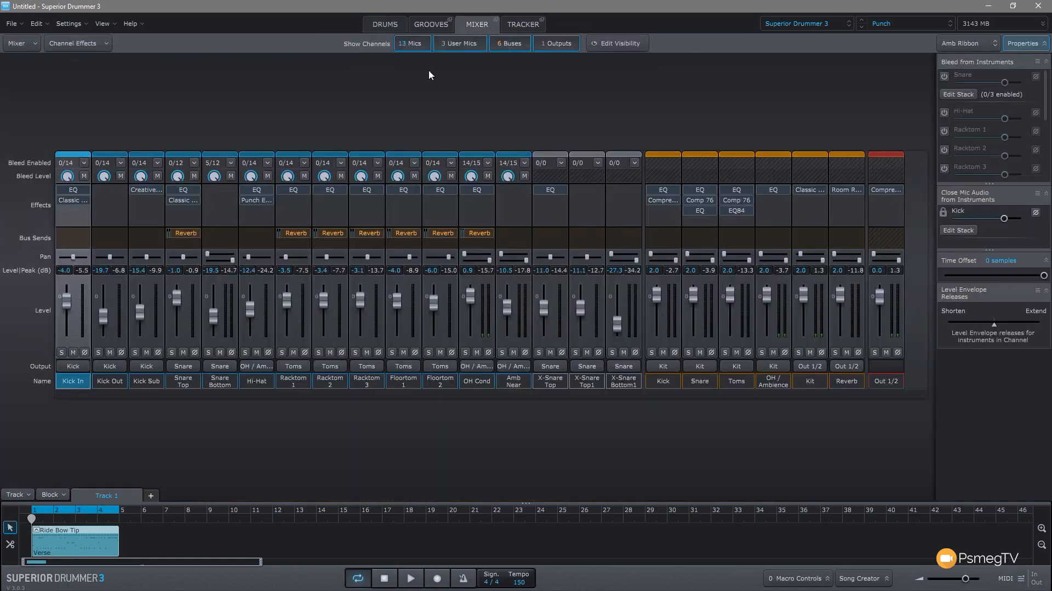
click(295, 384)
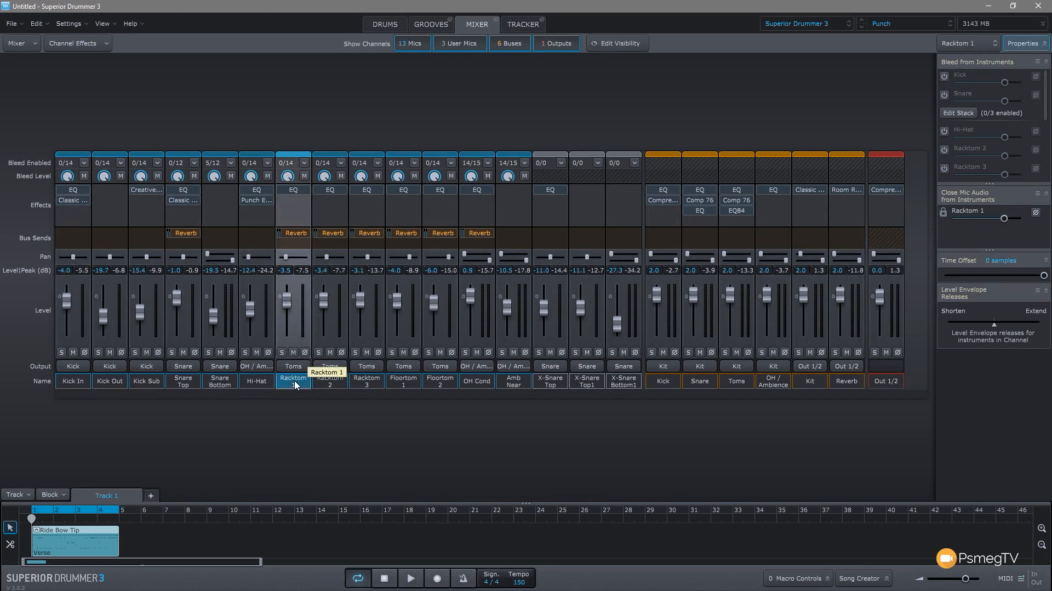
click(355, 383)
click(396, 384)
click(438, 384)
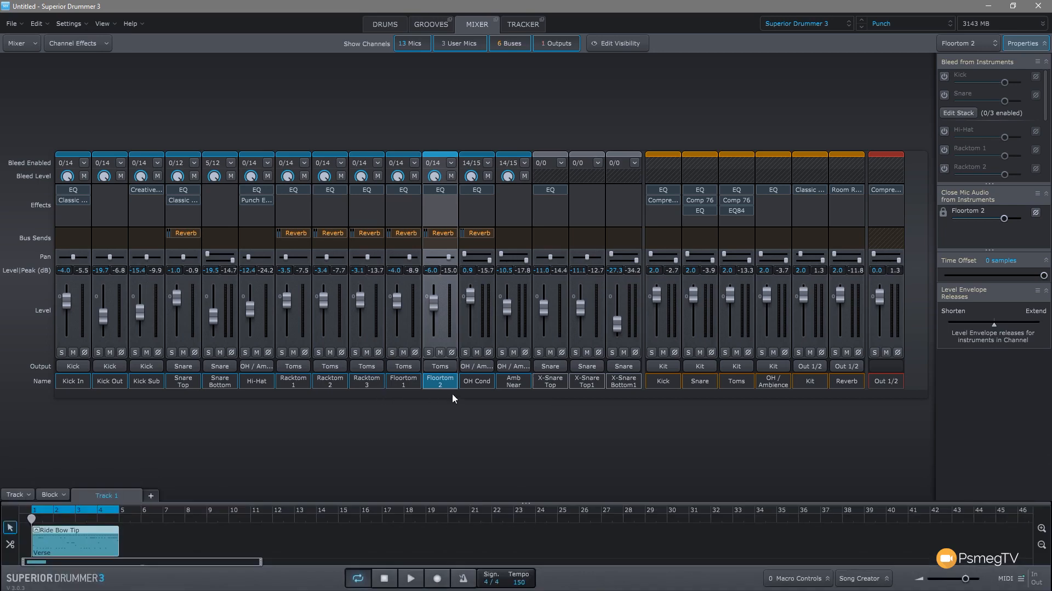
- Solo the OH Cond overhead channel and play the groove through it to hear its bleed
click(477, 384)
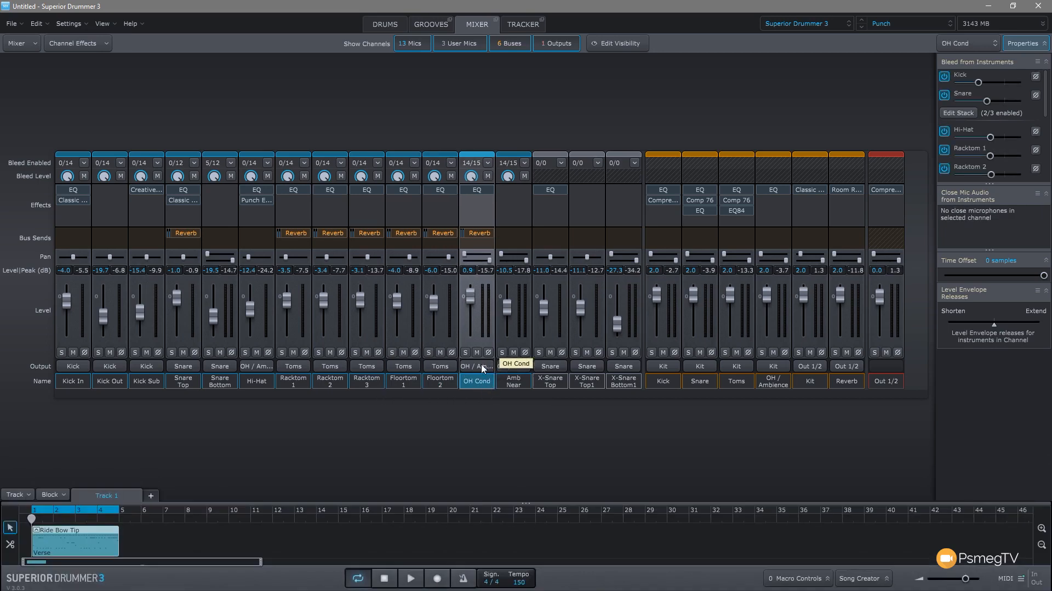
click(465, 353)
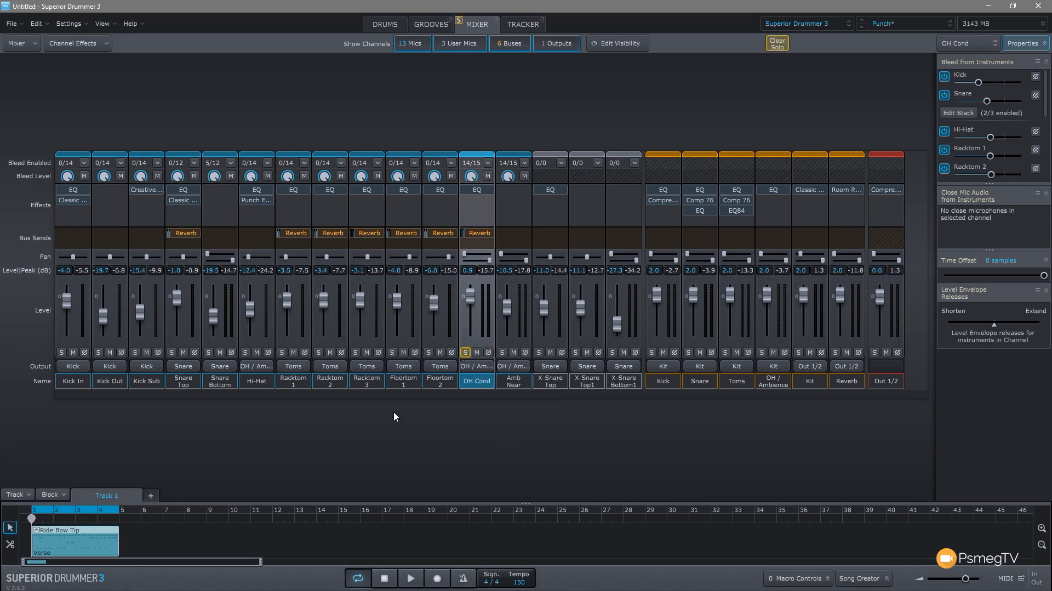
click(409, 584)
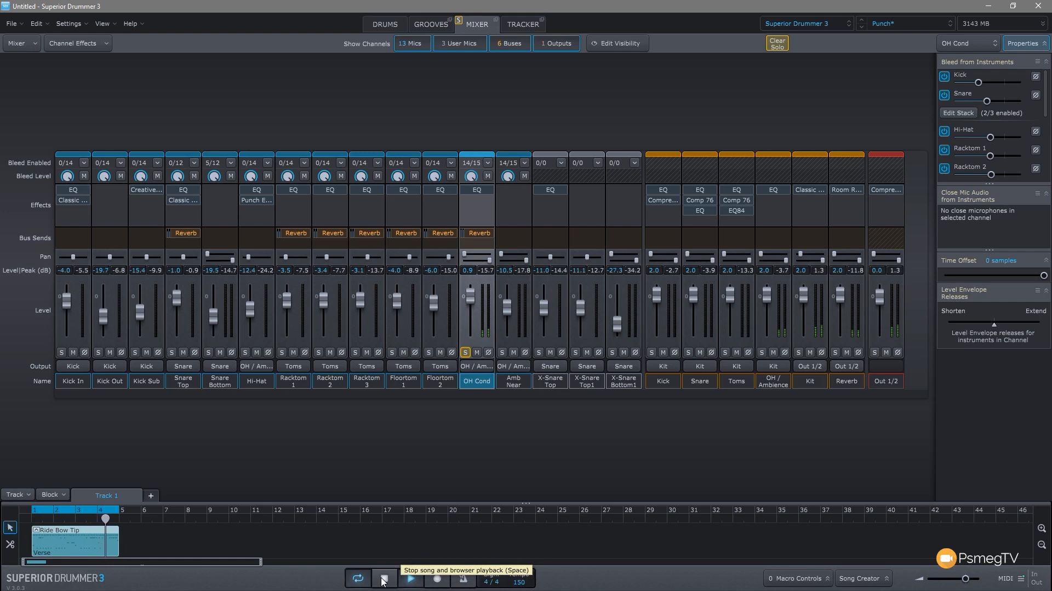
click(385, 580)
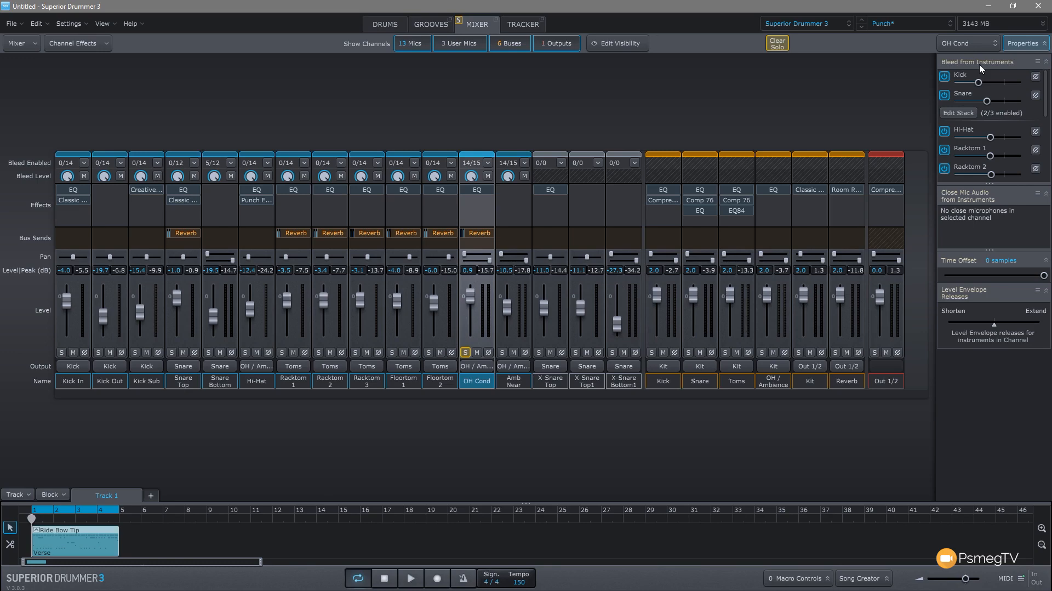
- Enlarge the instrument bleed list for OH Cond and turn off bleed from every instrument, from Kick and Snare through Cymbal 5
drag(1014, 182, 1014, 363)
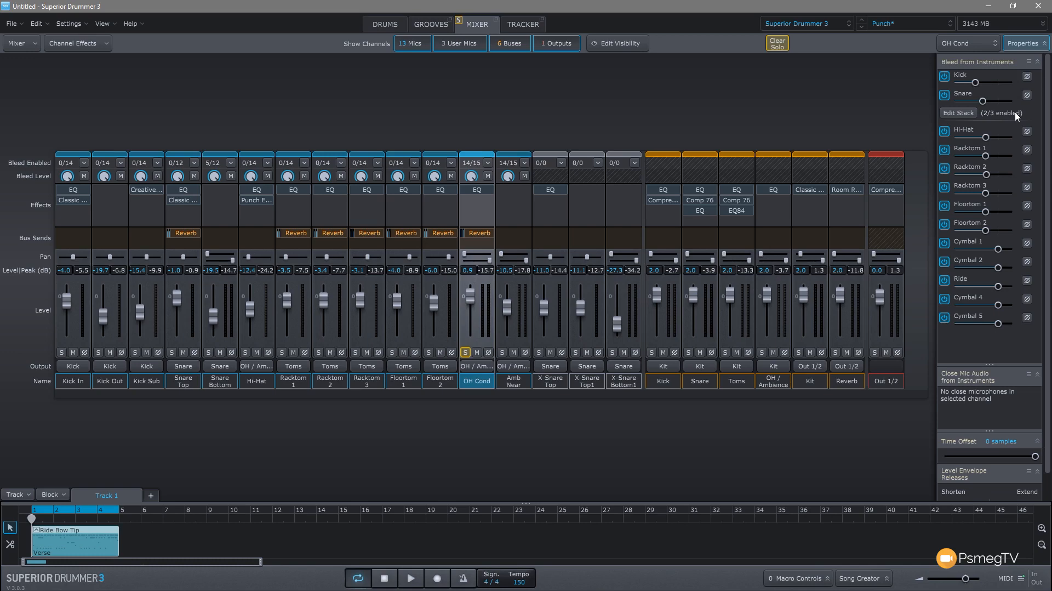
click(944, 94)
click(945, 76)
click(945, 131)
click(944, 149)
click(944, 168)
click(944, 187)
click(944, 205)
click(944, 224)
click(945, 243)
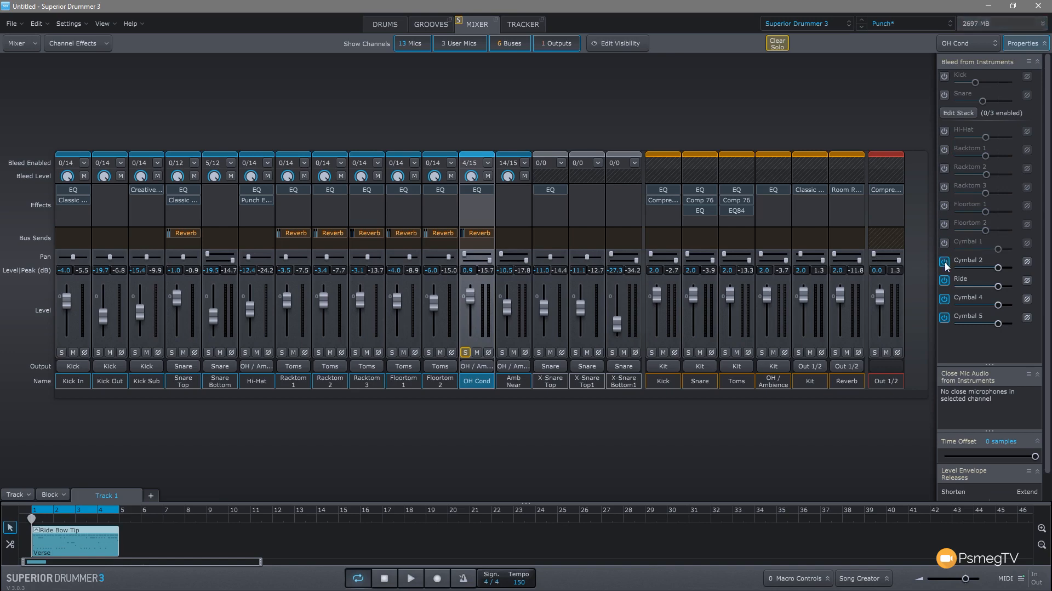
click(945, 262)
click(944, 280)
click(944, 299)
click(945, 317)
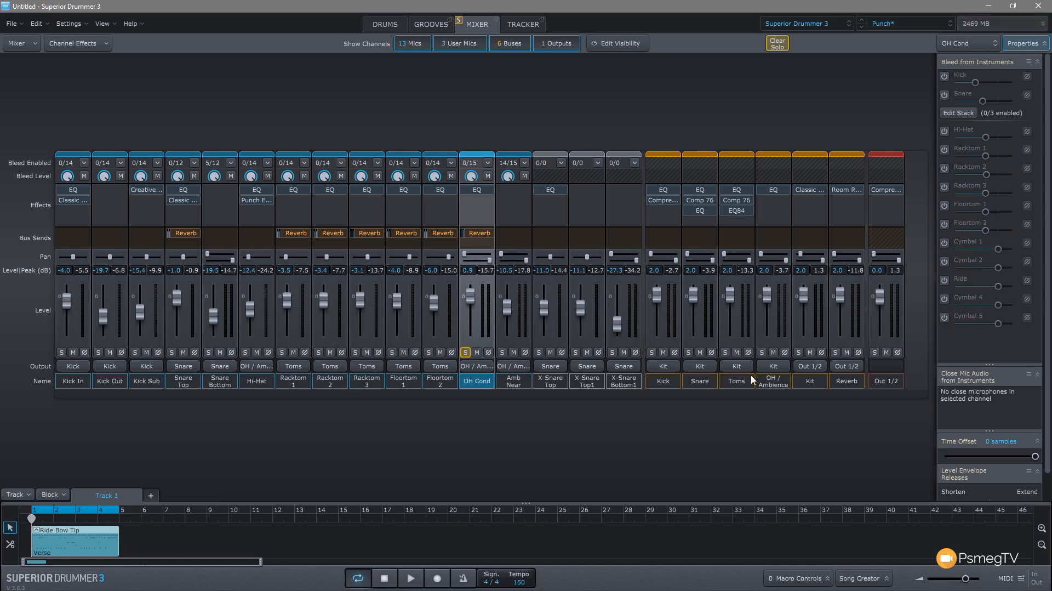
- Play the groove through the soloed OH Cond channel with all instrument bleed off, and stop playback
click(466, 353)
click(410, 577)
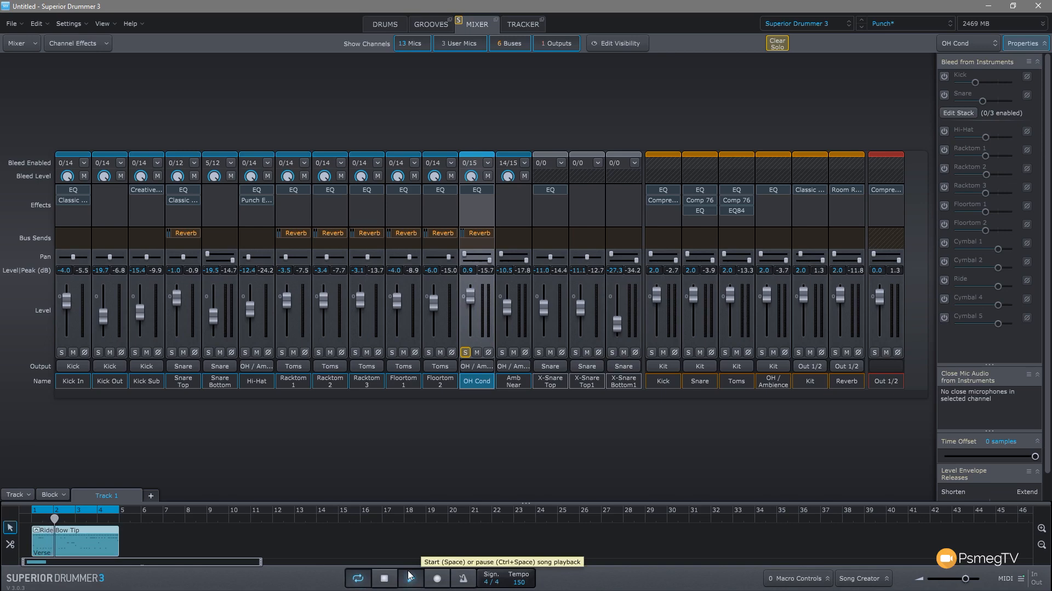
click(384, 578)
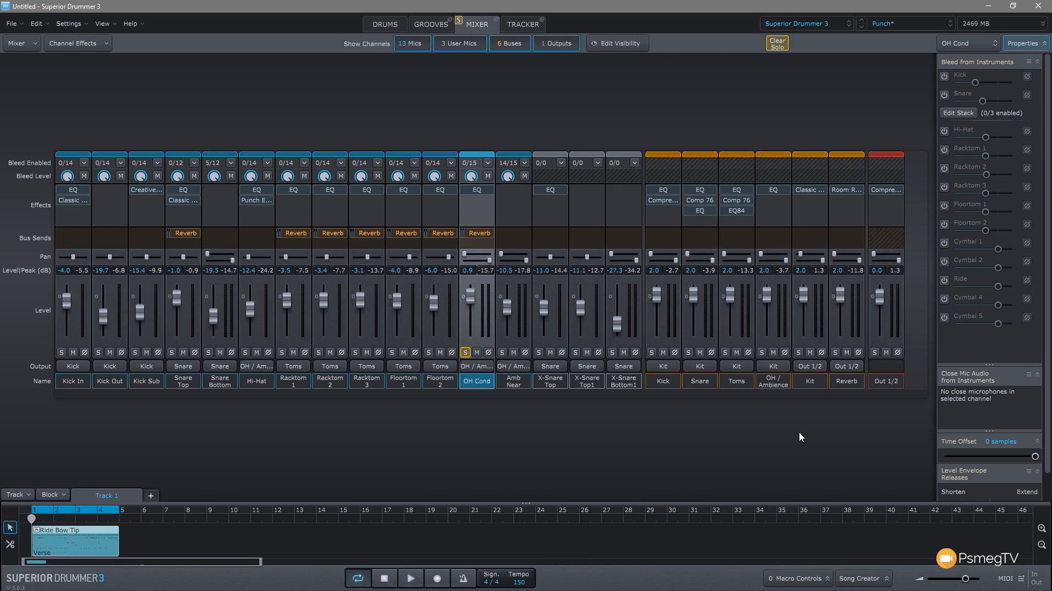
- Enable Kick, Hi-Hat and Ride bleed on the OH Cond channel while auditioning the groove, and stop playback
click(944, 76)
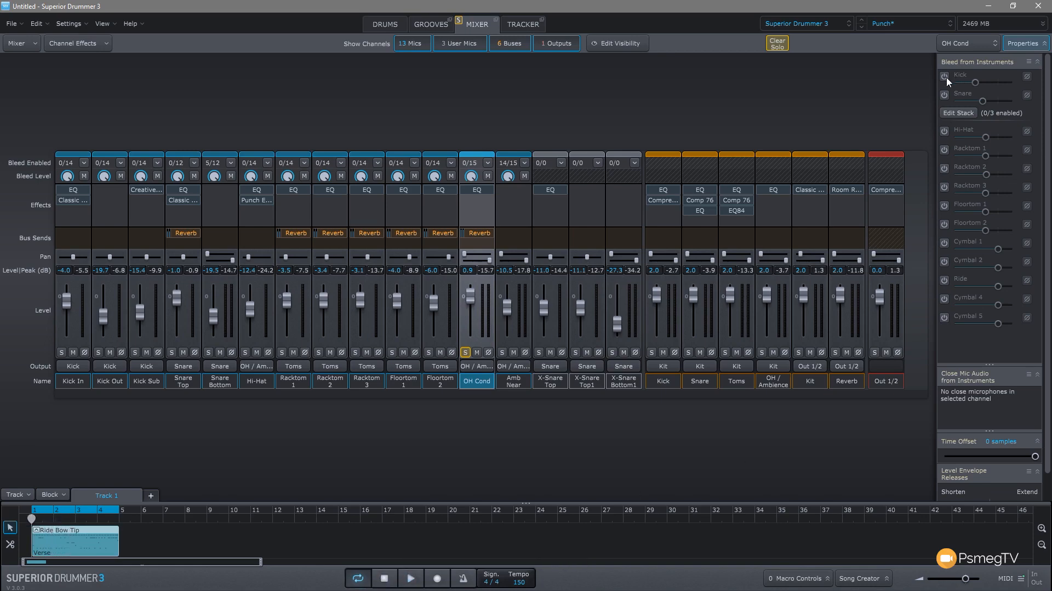
click(410, 579)
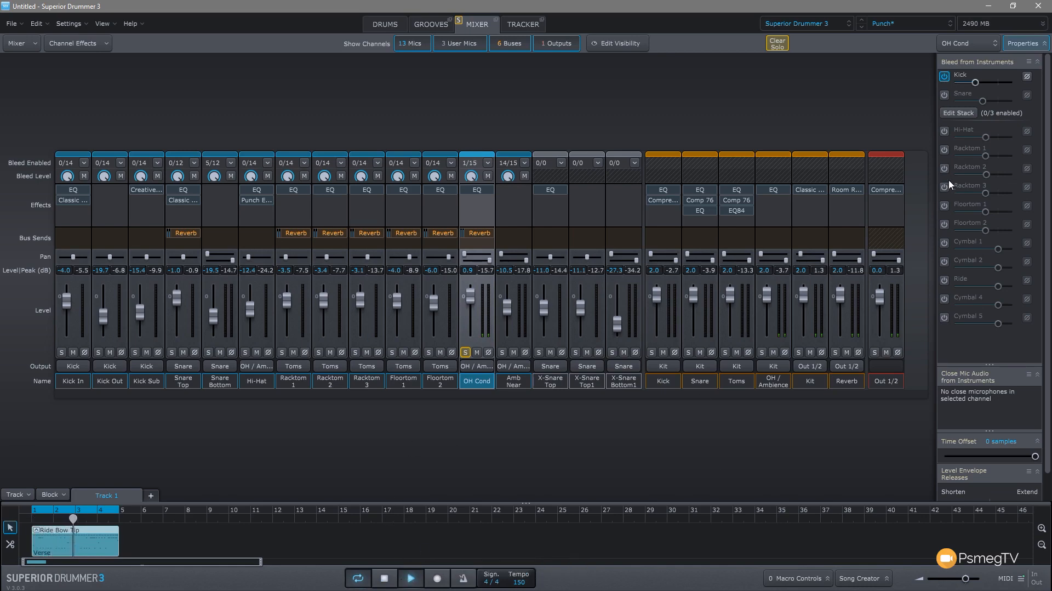
click(945, 131)
click(944, 280)
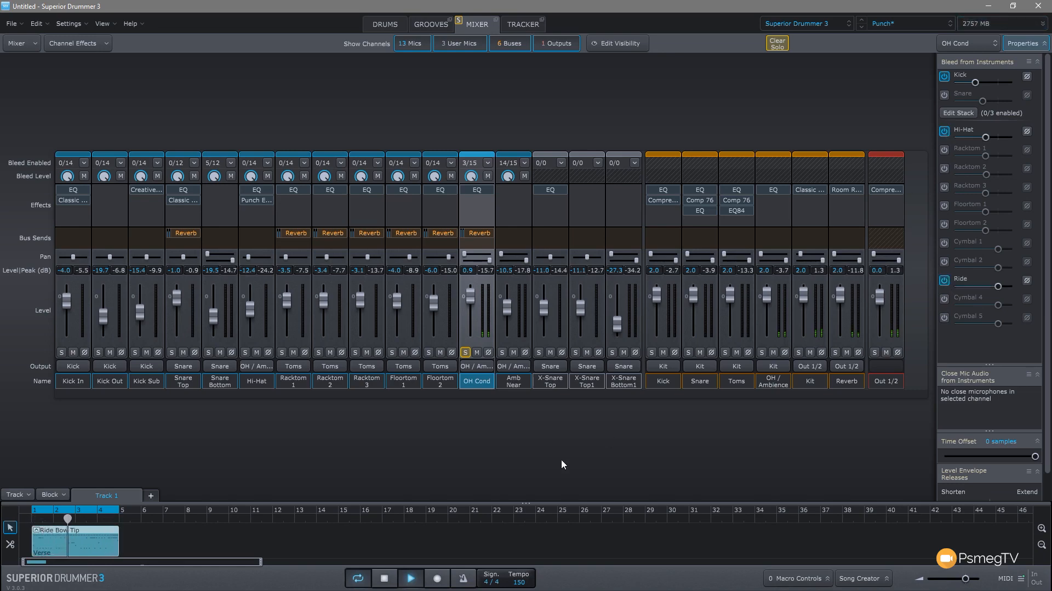
key(space)
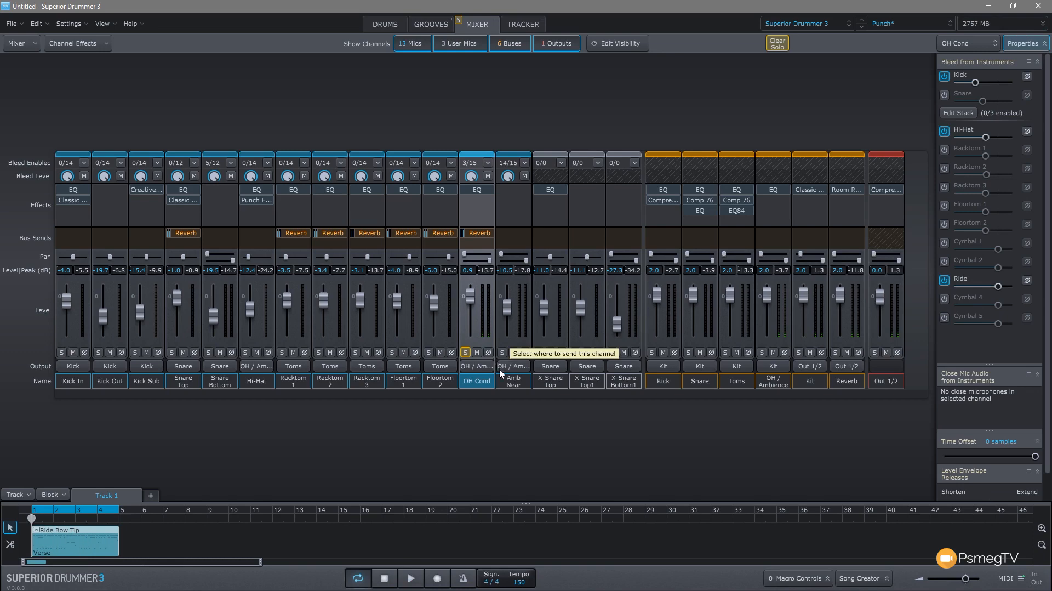
- Turn off Hi-Hat and Kick bleed on OH Cond and raise the Ride bleed level slightly while the groove plays
click(945, 131)
click(945, 76)
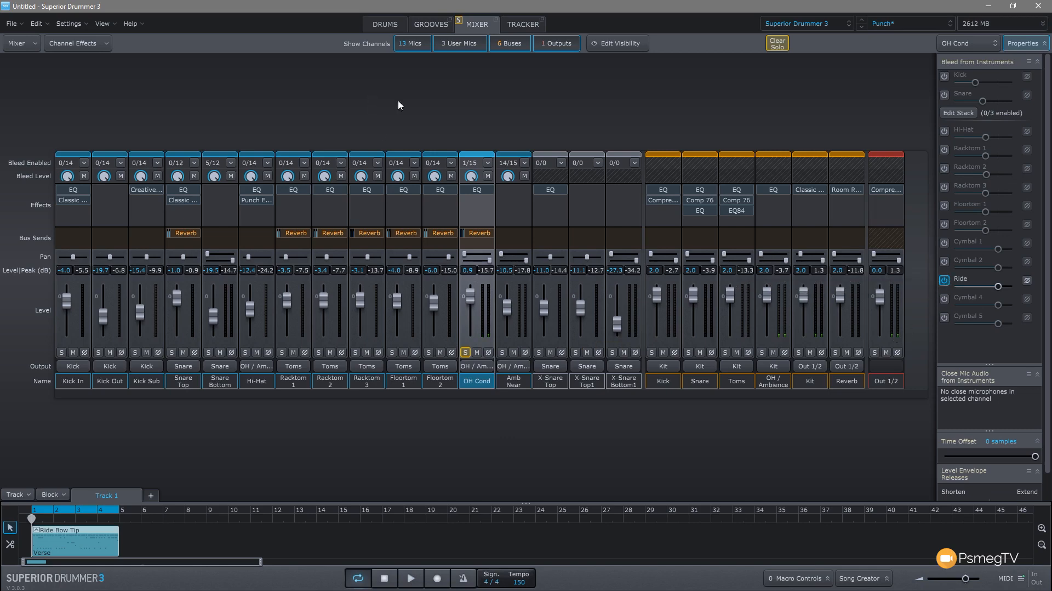
click(409, 579)
mouse_move(1000, 286)
mouse_down()
mouse_move(968, 289)
mouse_move(1006, 287)
mouse_up()
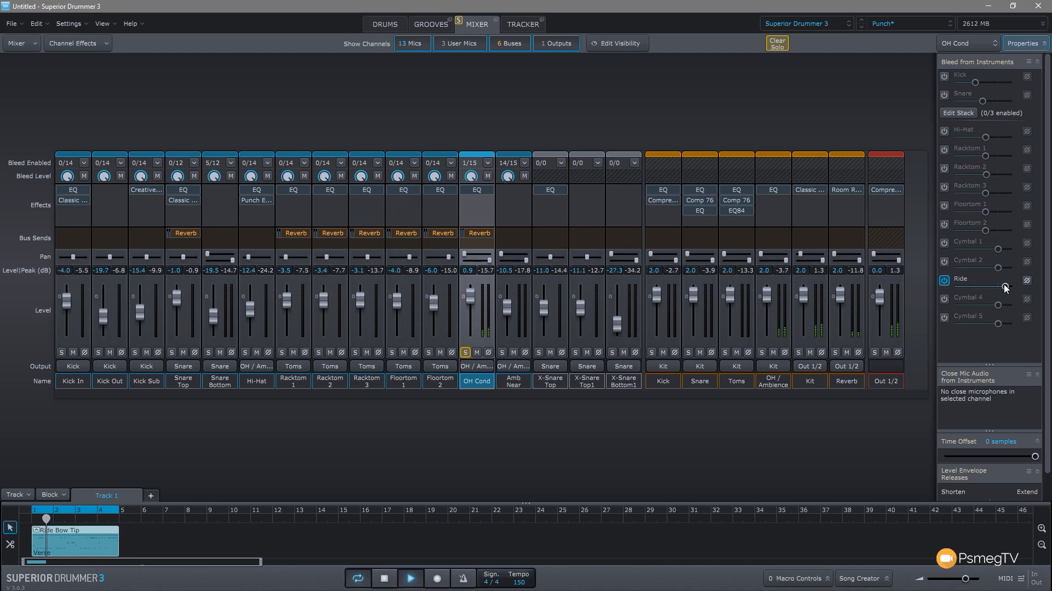
- Enable Cymbal 2 and Hi-Hat bleed on OH Cond, lower both bleed levels during playback, and stop the groove
click(945, 262)
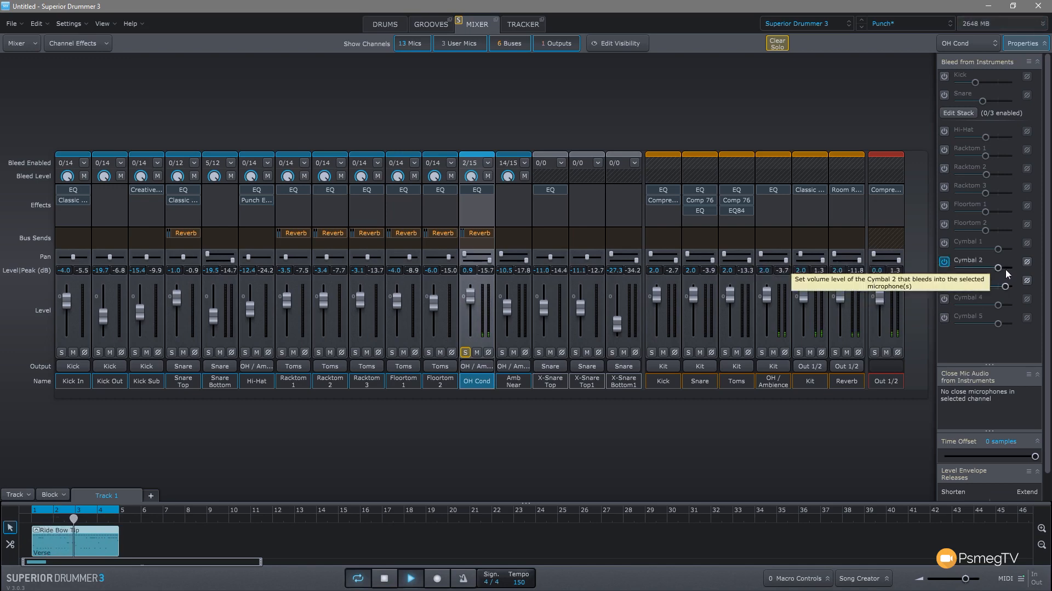
drag(998, 268, 993, 268)
click(945, 131)
drag(986, 137, 974, 138)
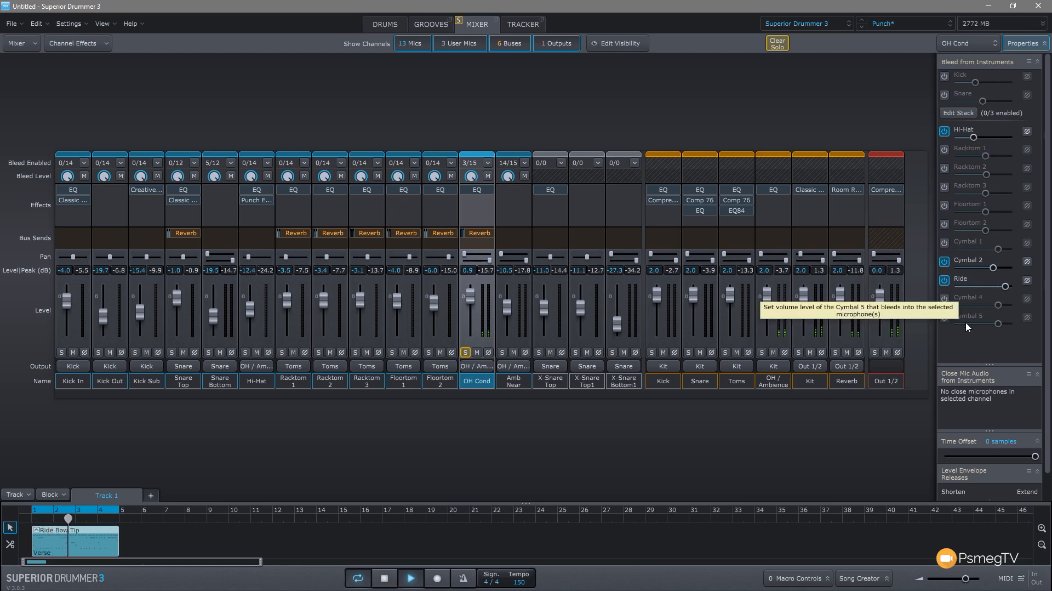
key(space)
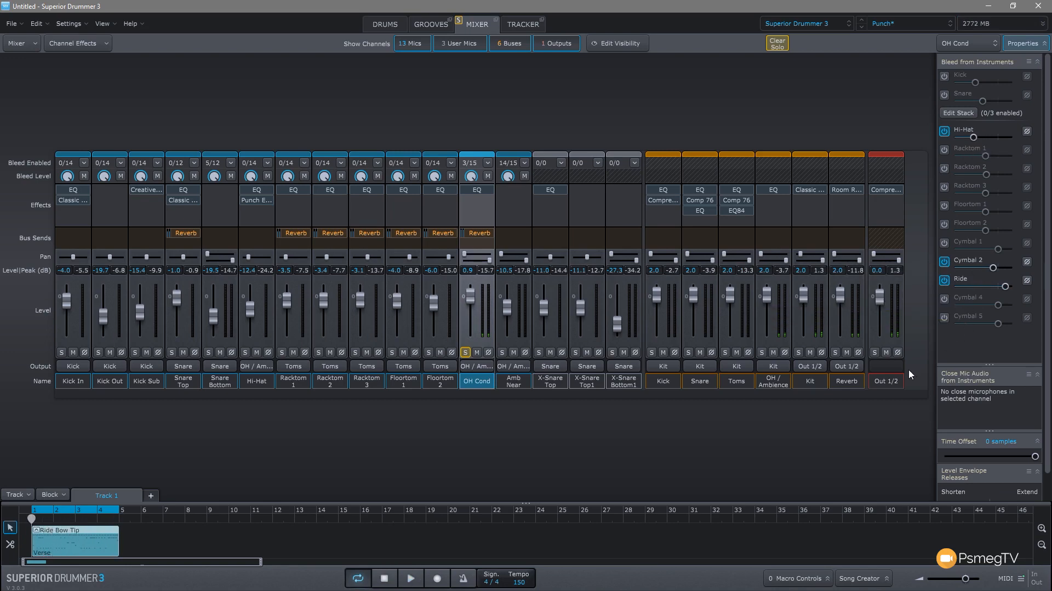